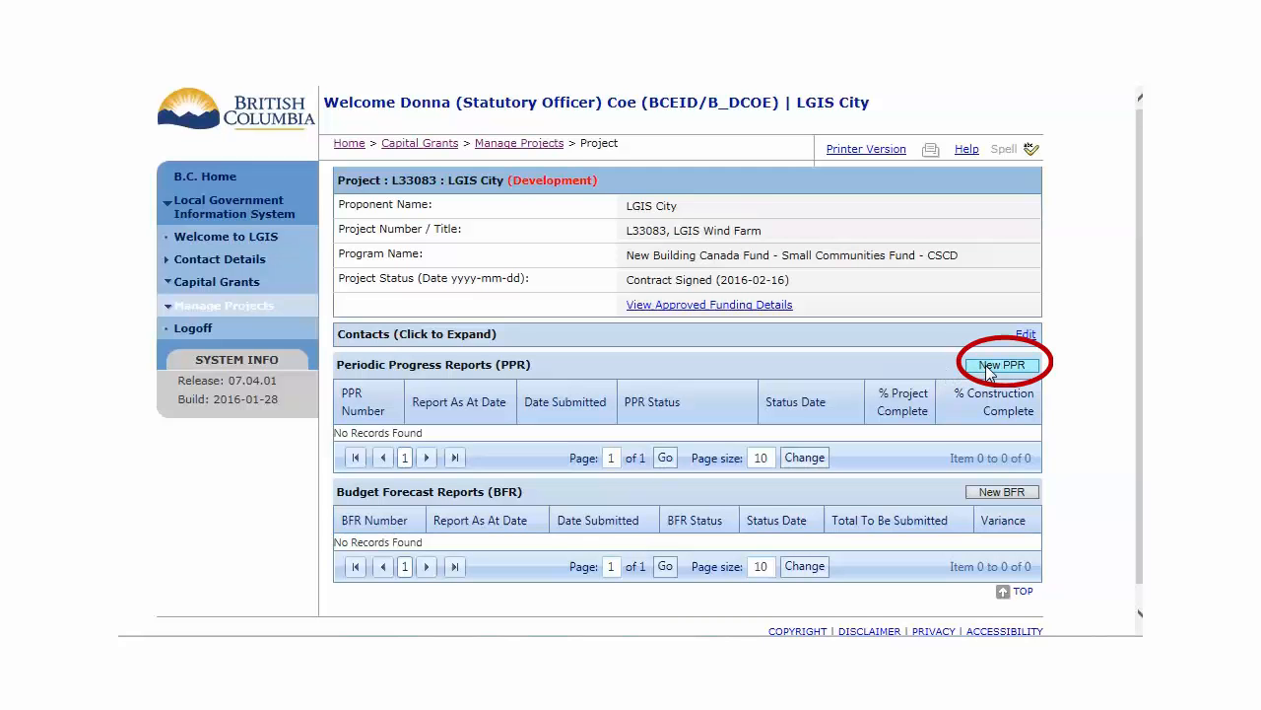
Create a new Periodic Progress Report for the project with the Report As At Date 2015-12-31.
click(987, 365)
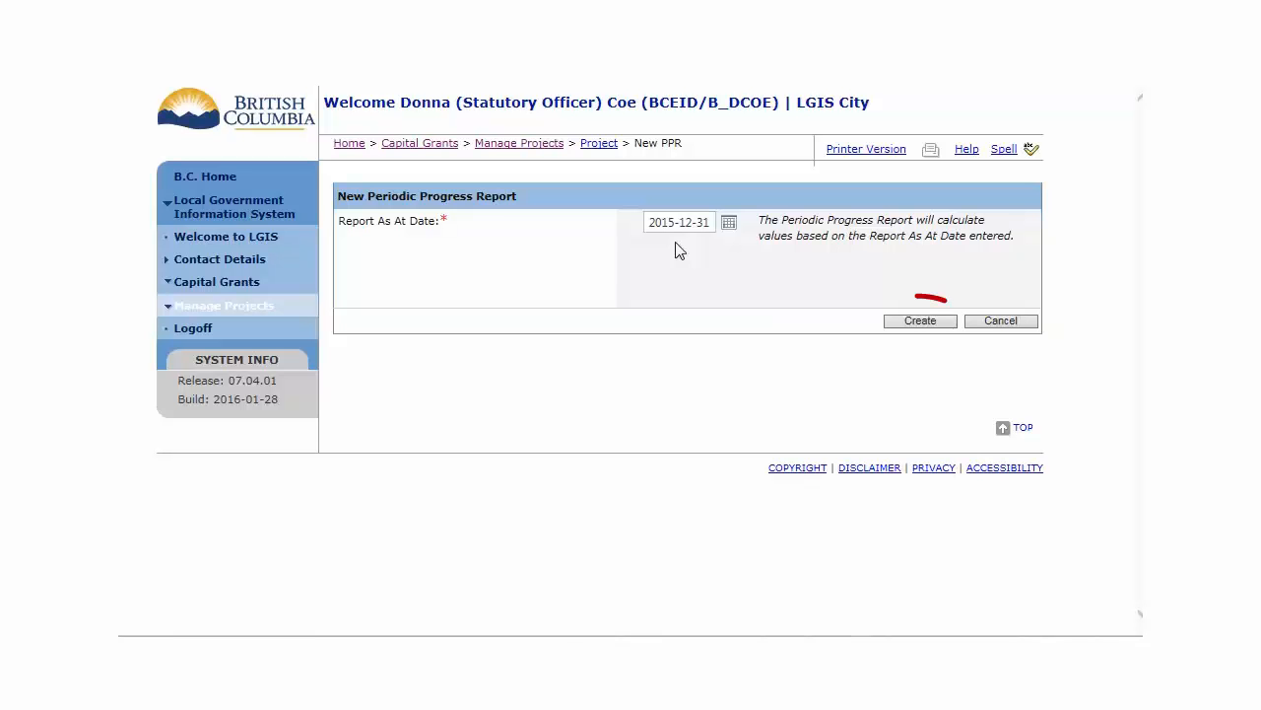
click(880, 321)
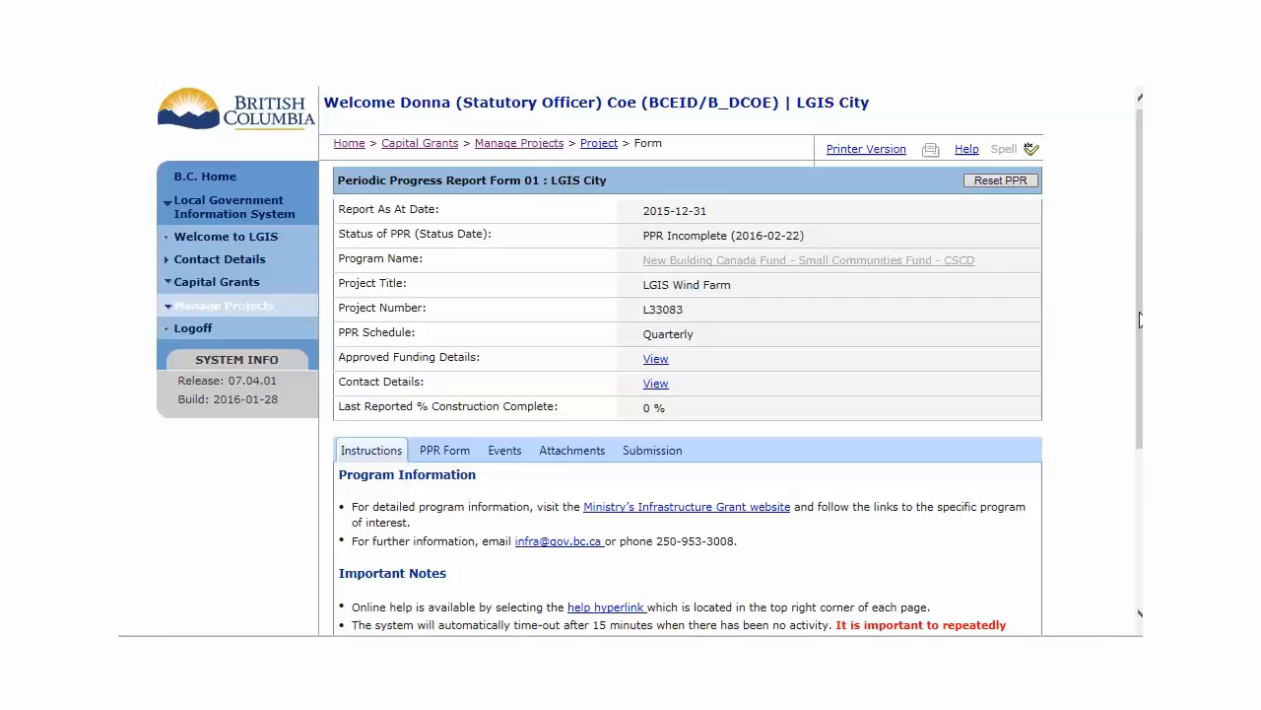
Open the report's PPR Form and show the Pre-Design Status choices under Project Progress.
drag(1139, 318, 1139, 414)
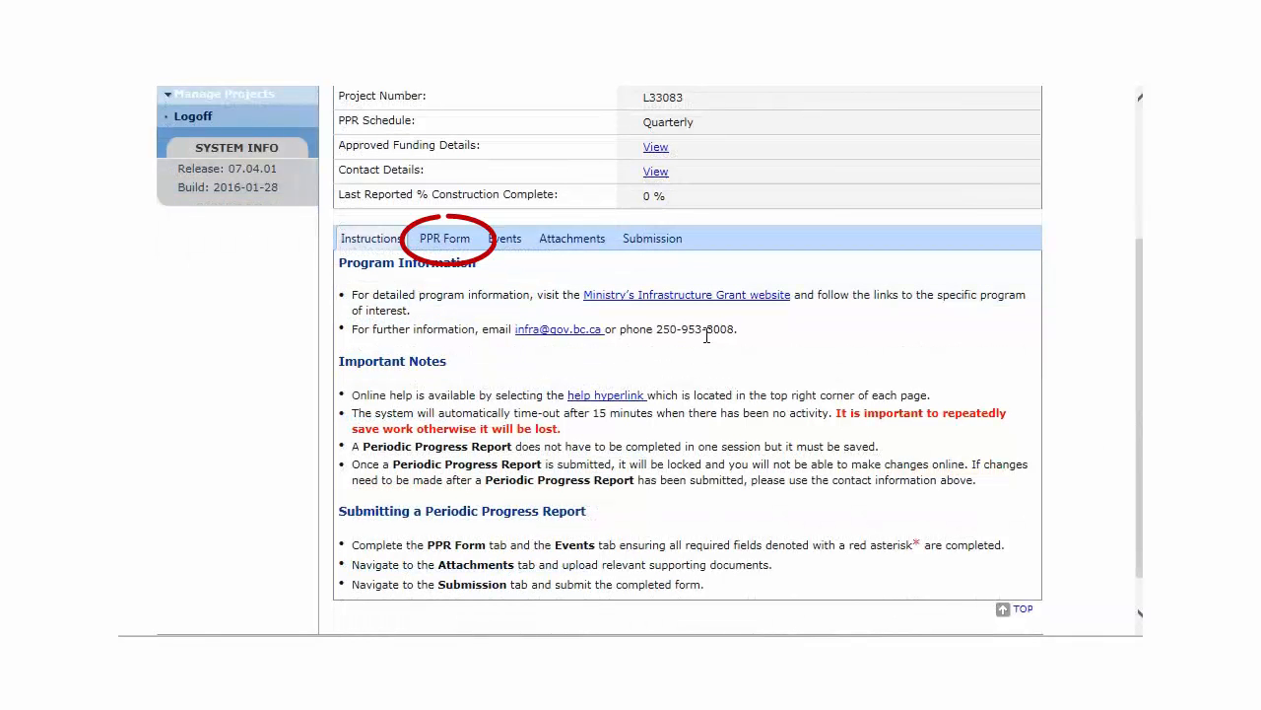
click(443, 243)
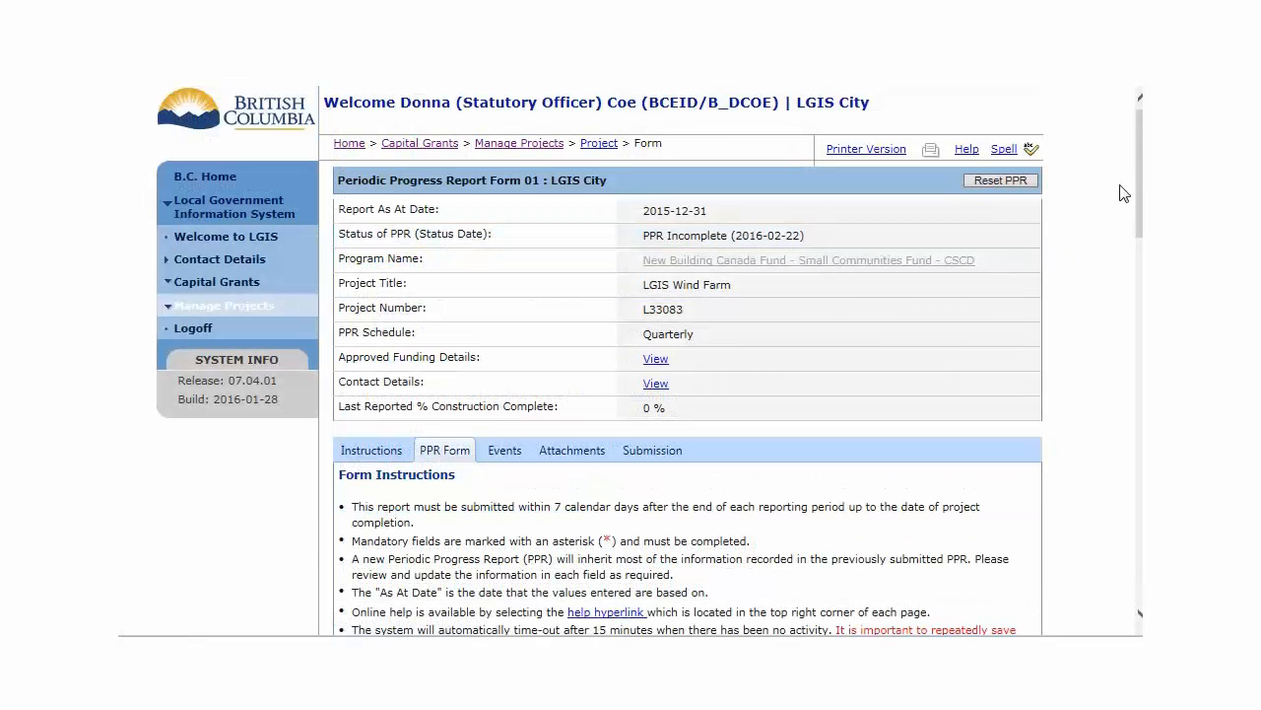
scroll(1138, 232, down, 3)
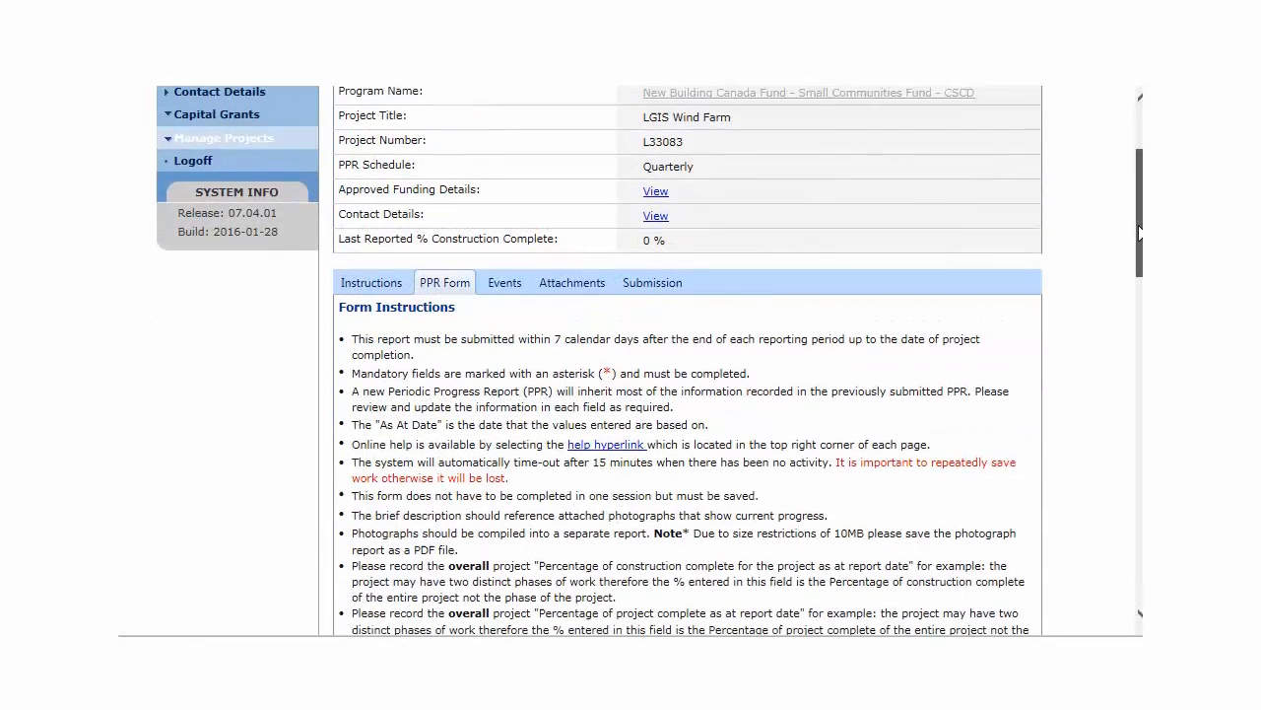
drag(1139, 232, 1140, 256)
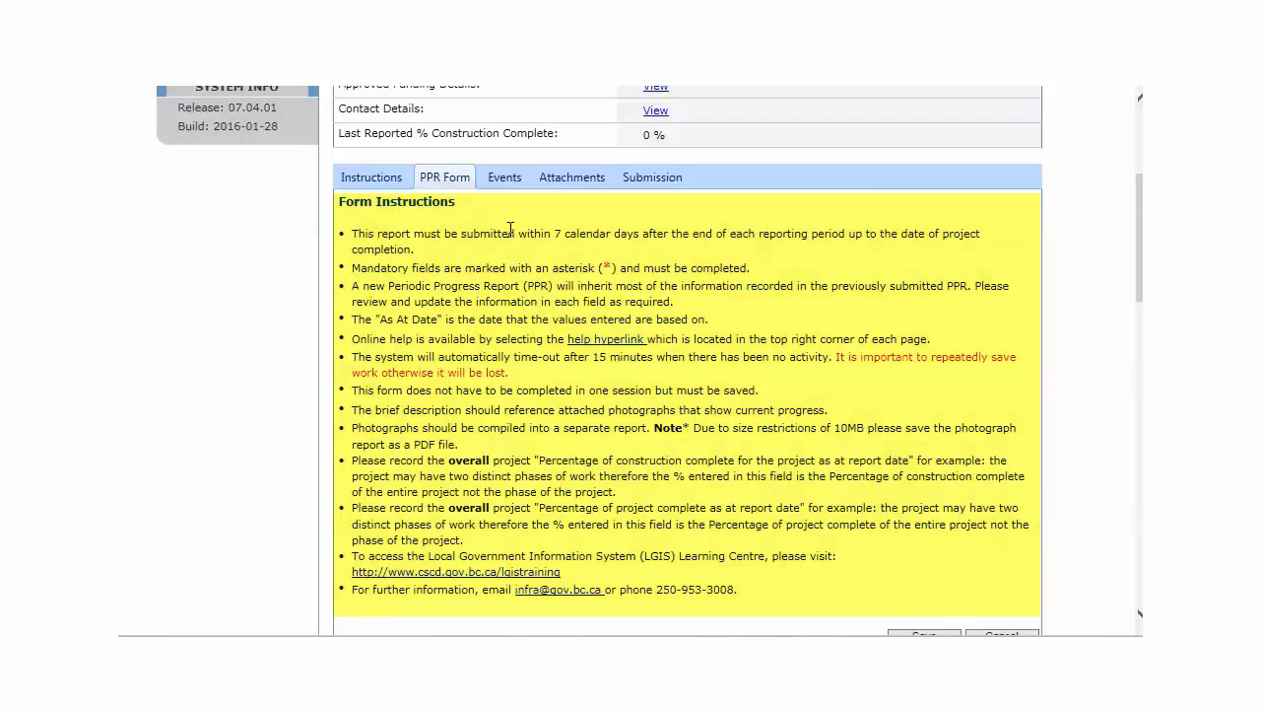
drag(1139, 254, 1140, 378)
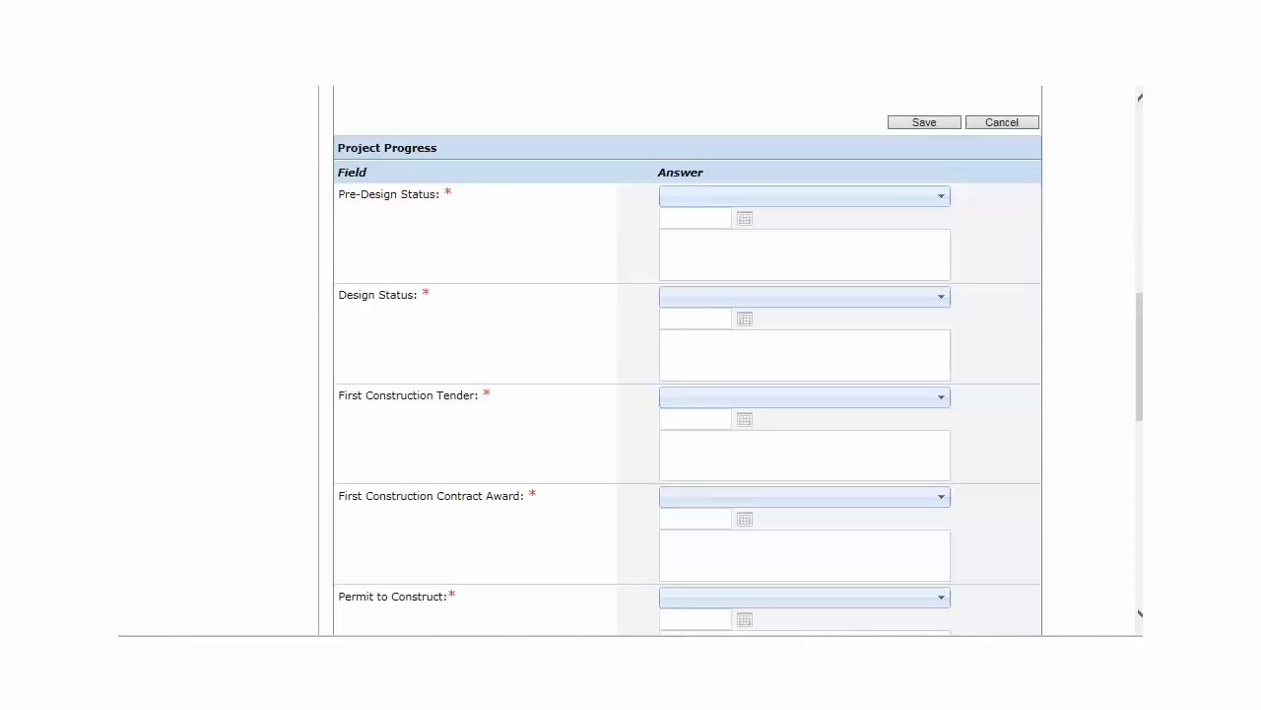
click(941, 196)
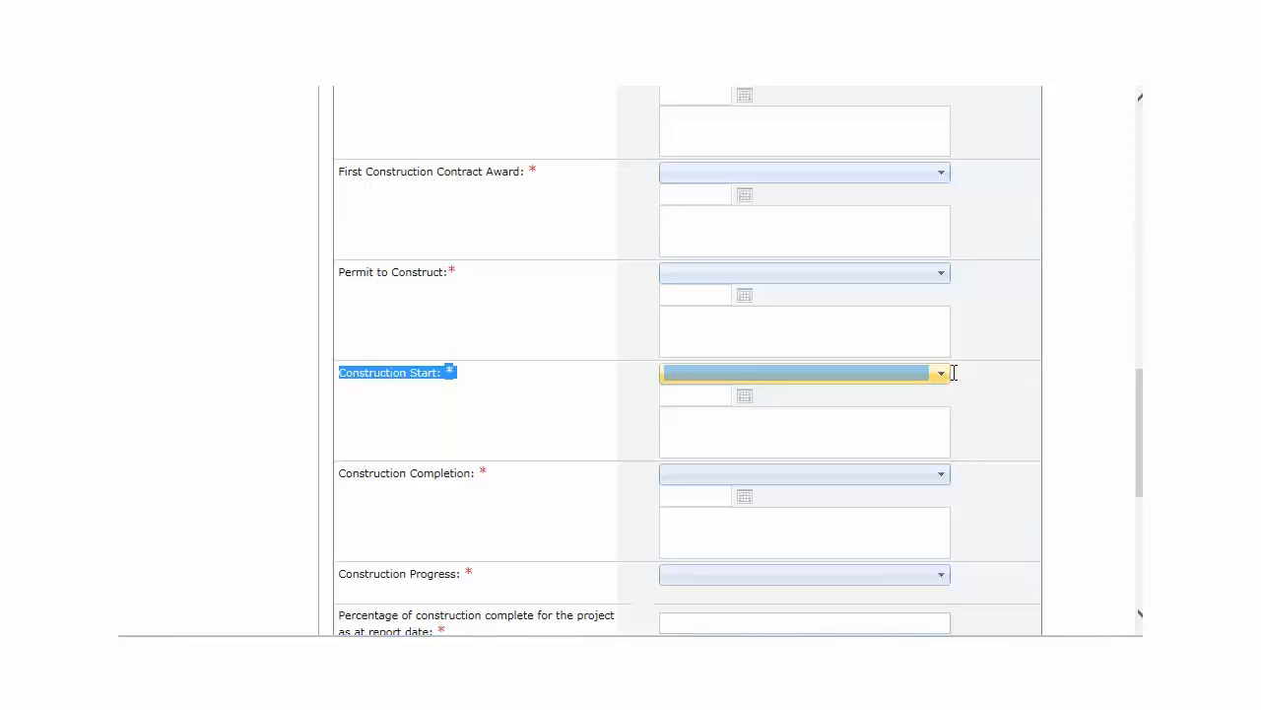
Set Construction Start to "Construction has not started" with an estimated start date of 2016-04-22.
click(989, 374)
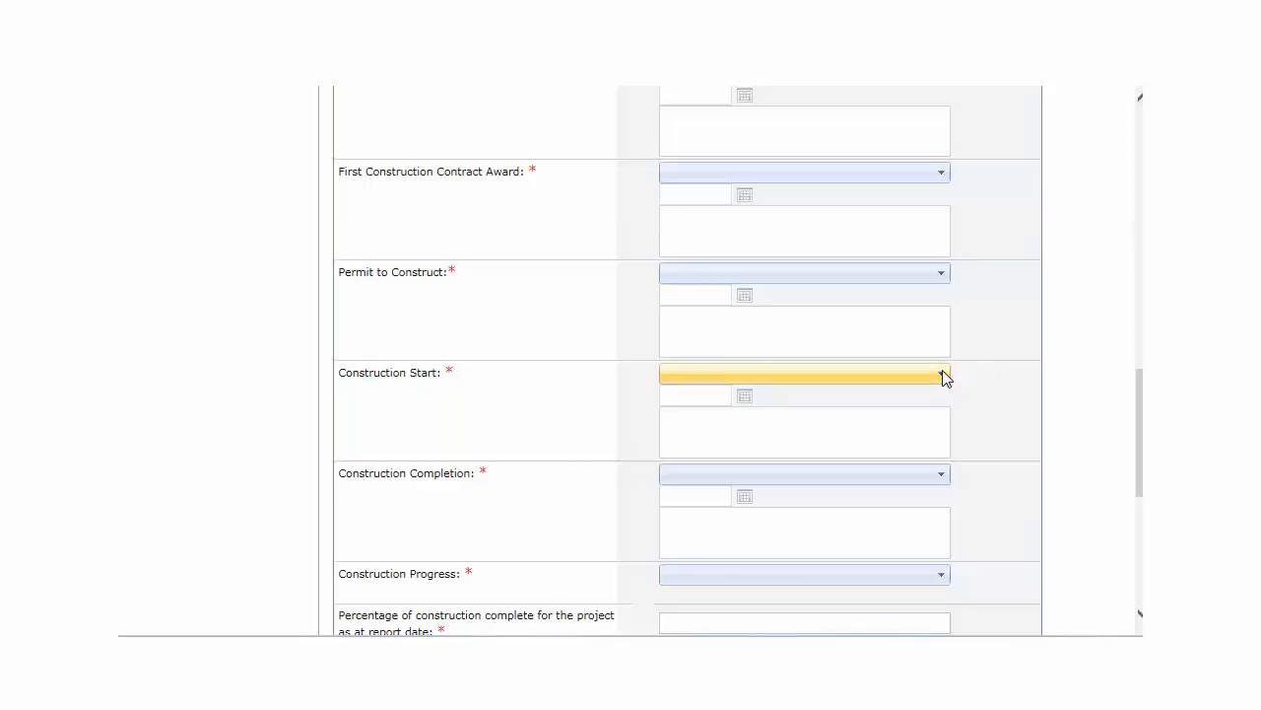
click(942, 373)
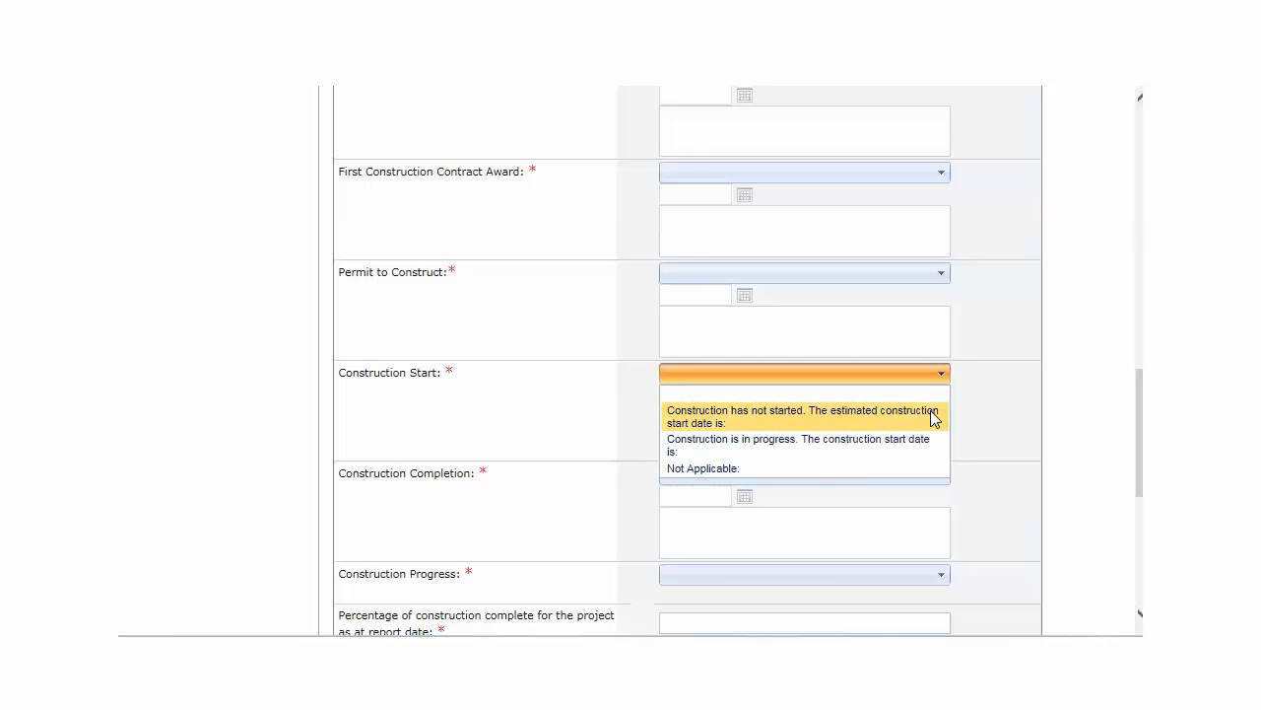
click(933, 419)
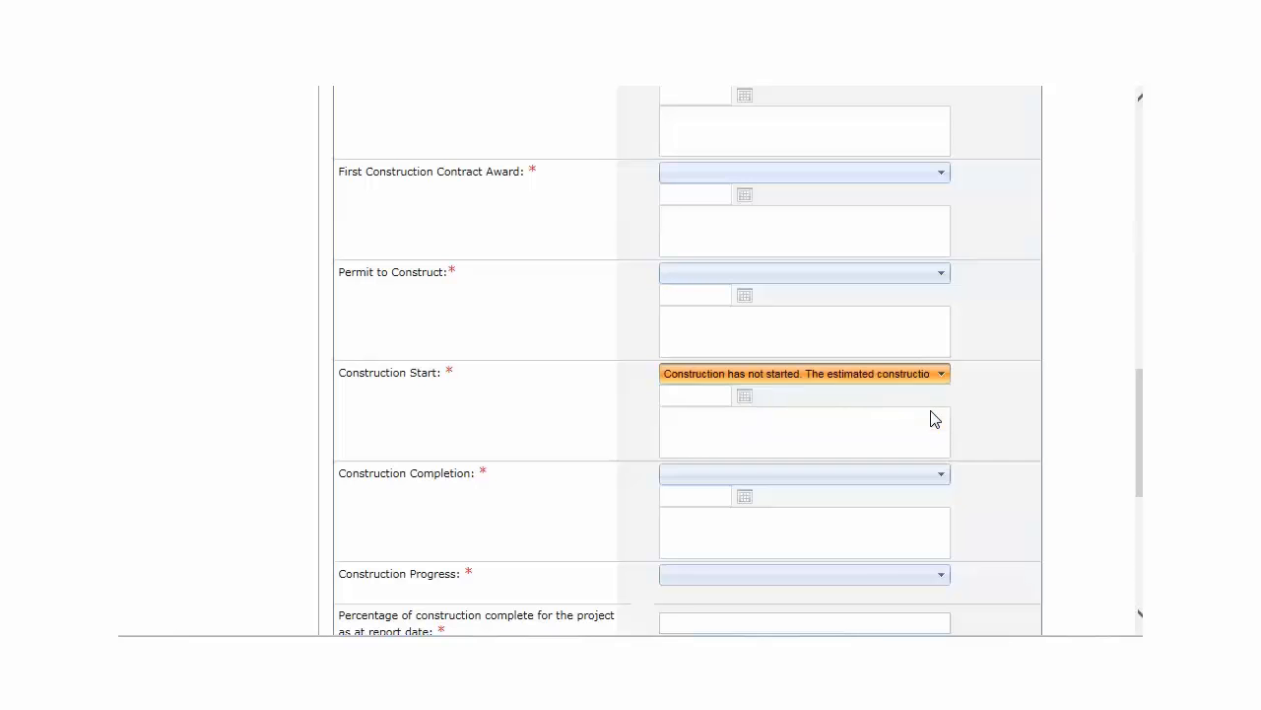
click(747, 397)
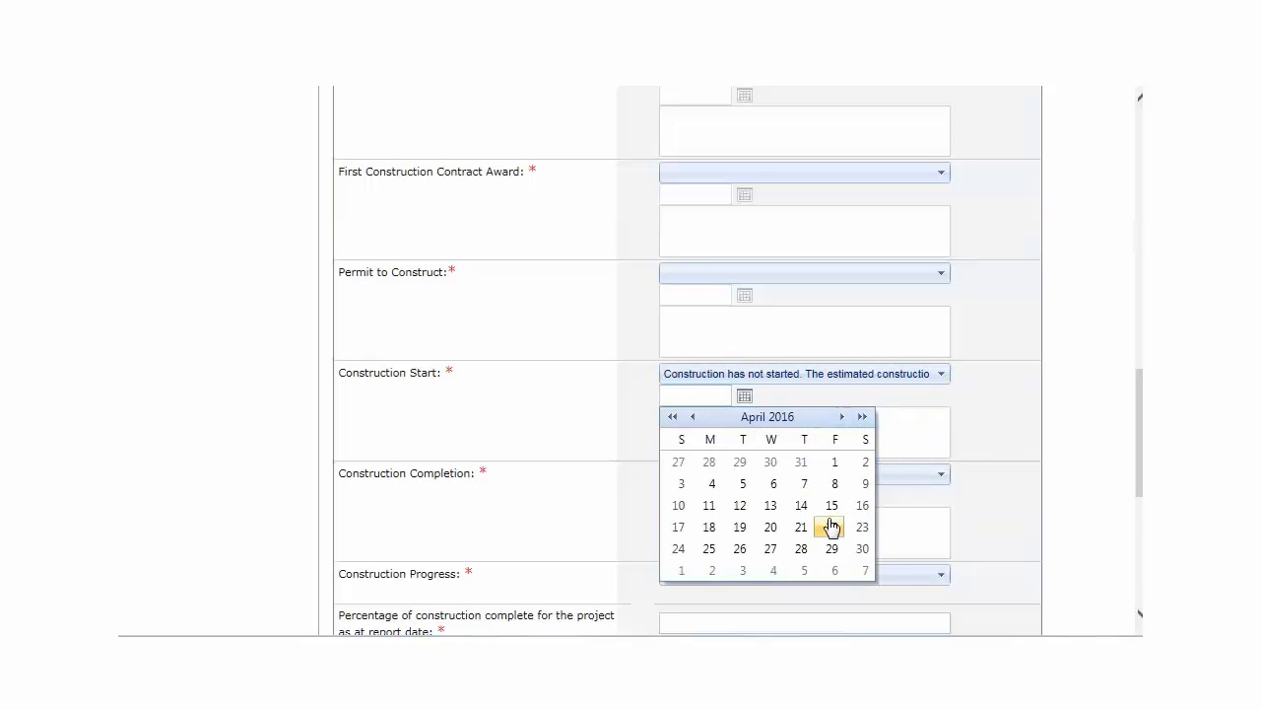
click(830, 523)
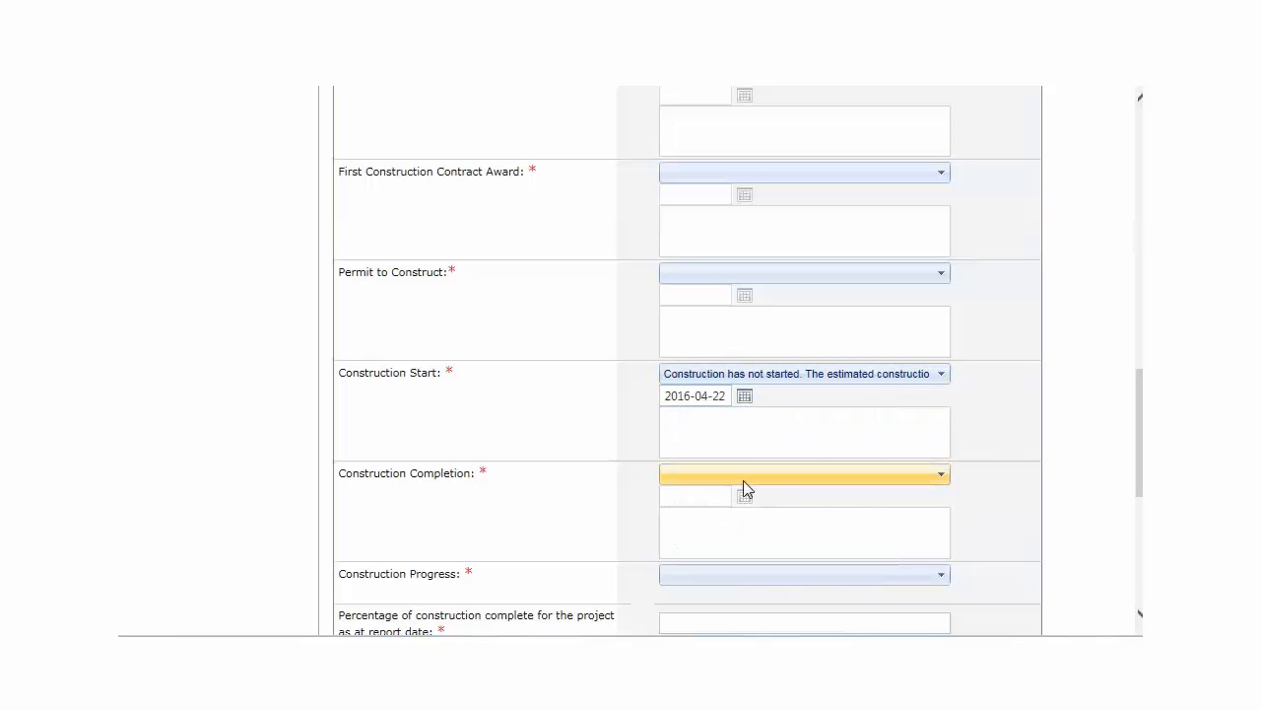
Set Construction Completion to "Construction is not completed" with an estimated date of 2016-02-29, and save the form.
click(940, 475)
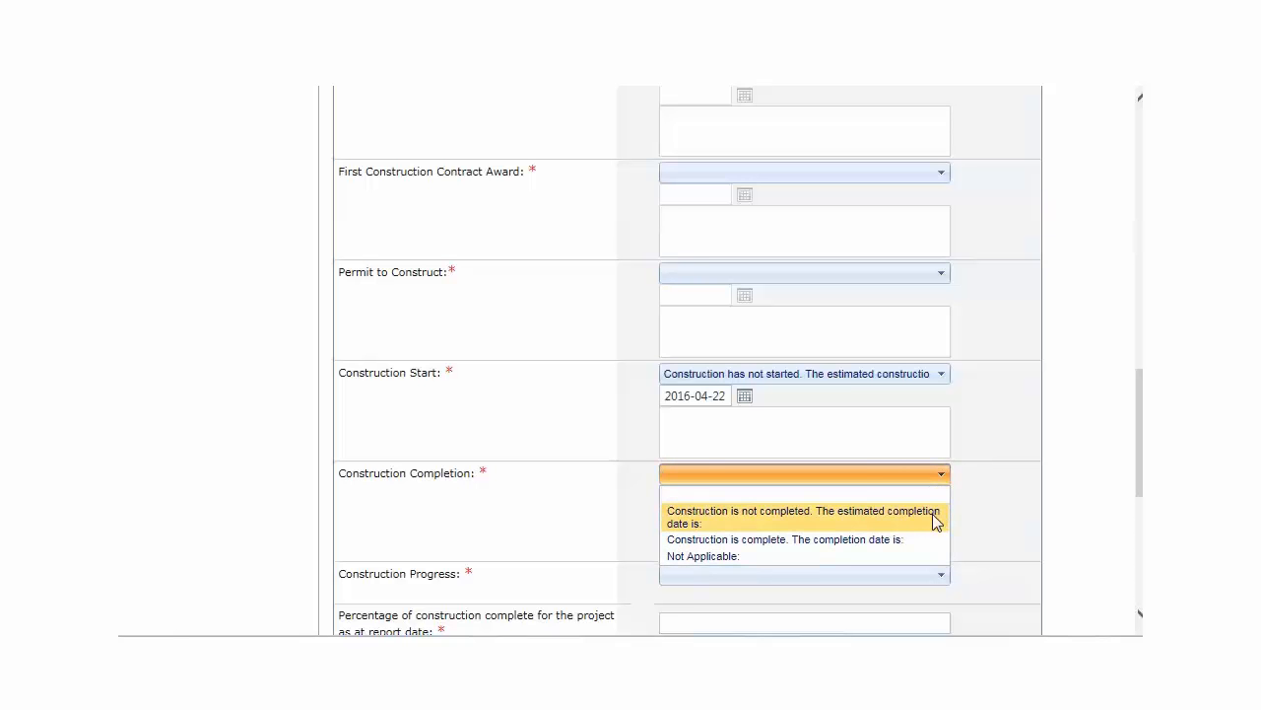
click(938, 519)
click(746, 500)
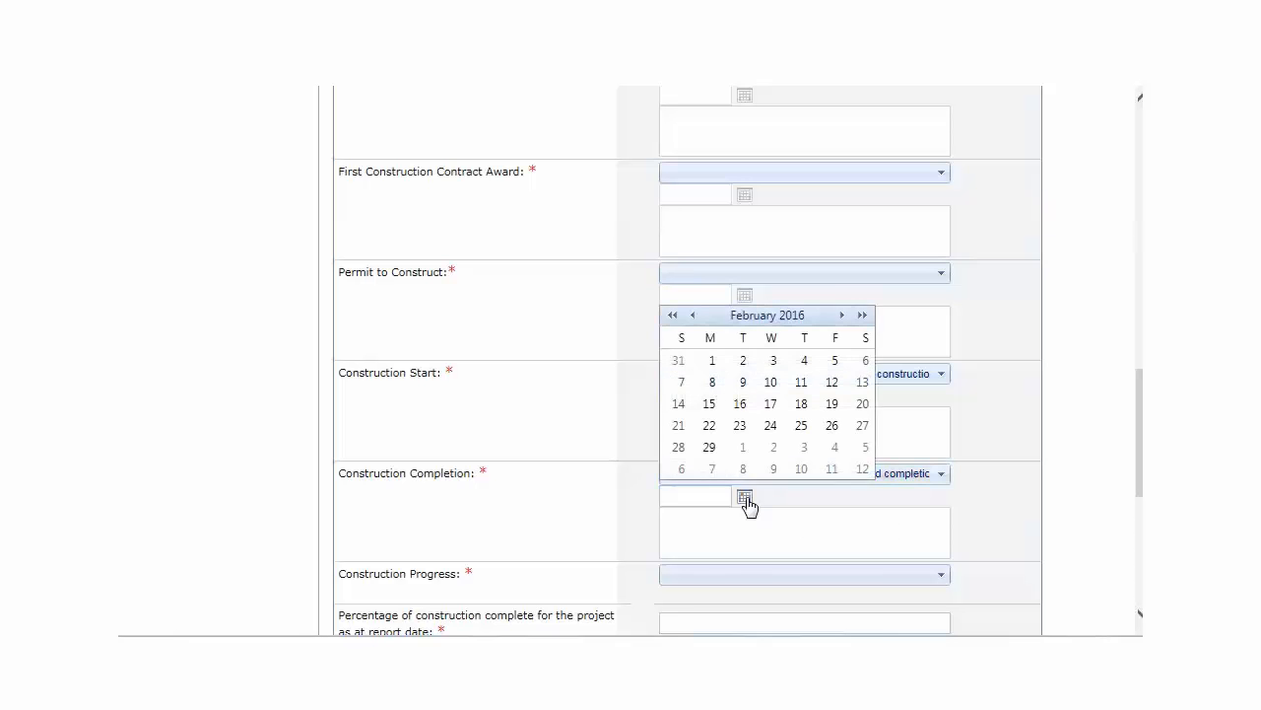
click(709, 449)
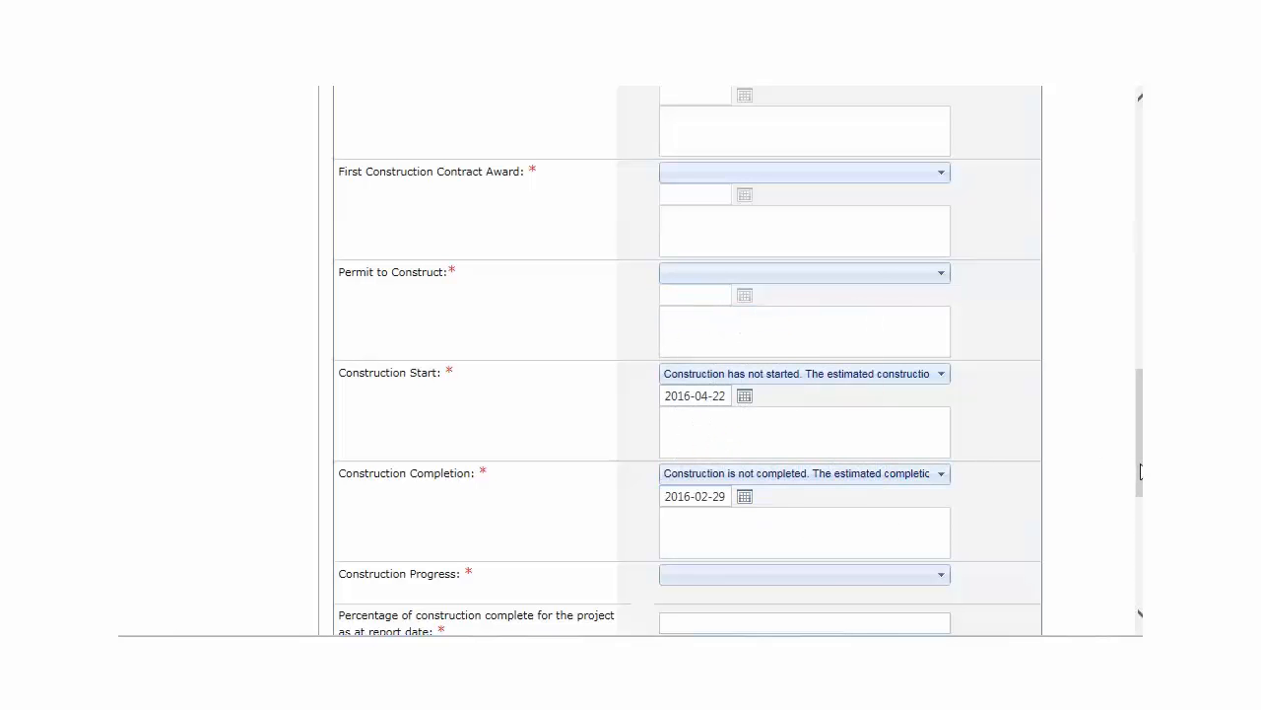
drag(1137, 469, 1137, 384)
click(930, 177)
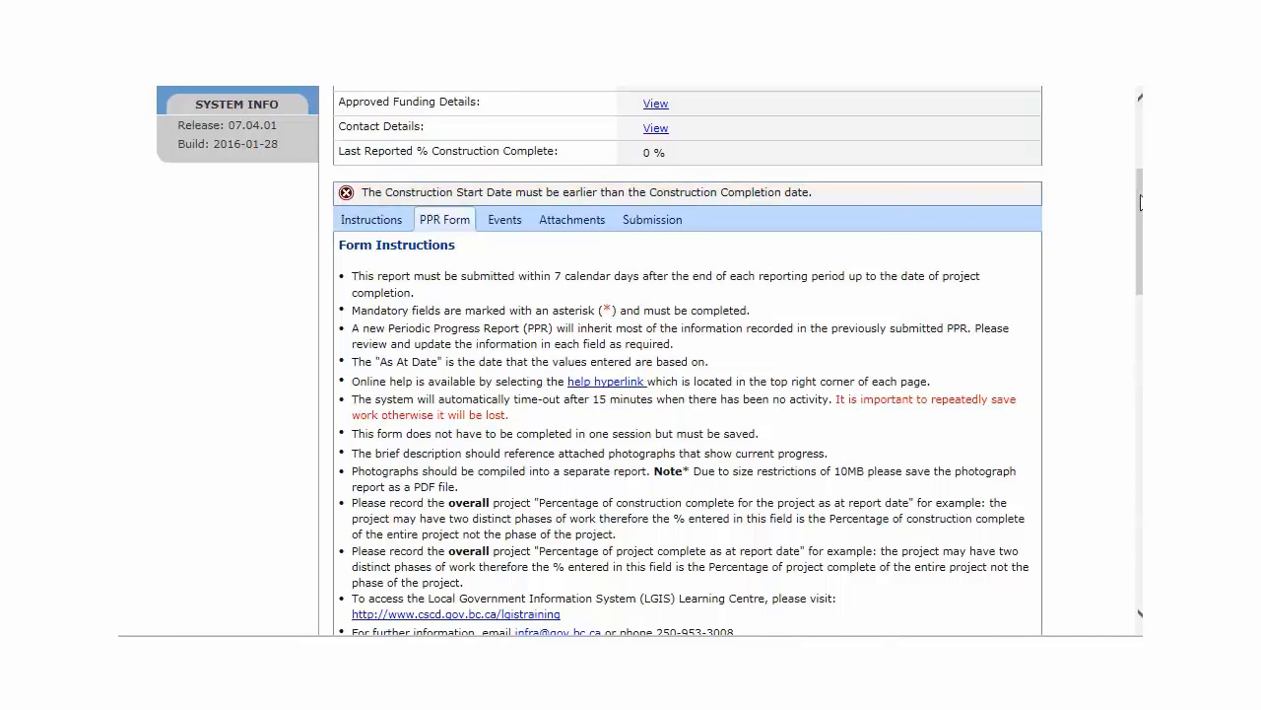
Try the Construction Progress options "Construction is on schedule" and "Construction is ahead of schedule because", including the latter's explanation box.
drag(1140, 201, 1140, 286)
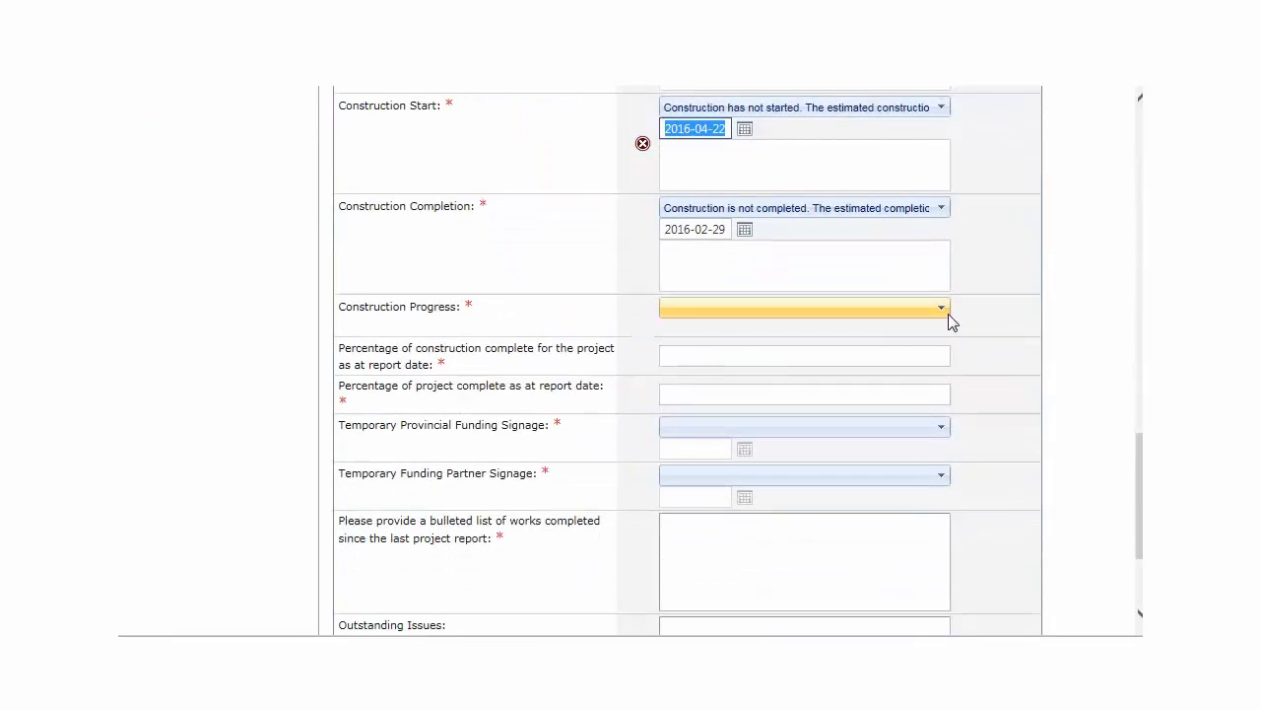
click(946, 310)
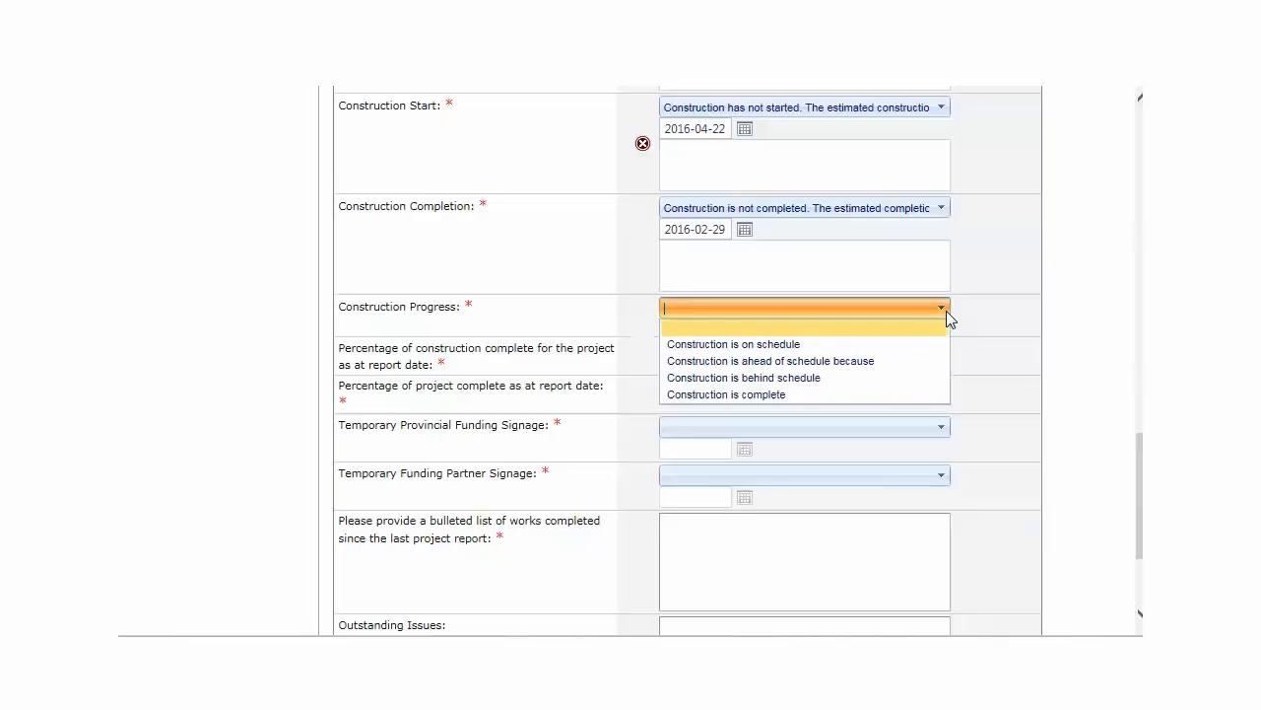
click(906, 347)
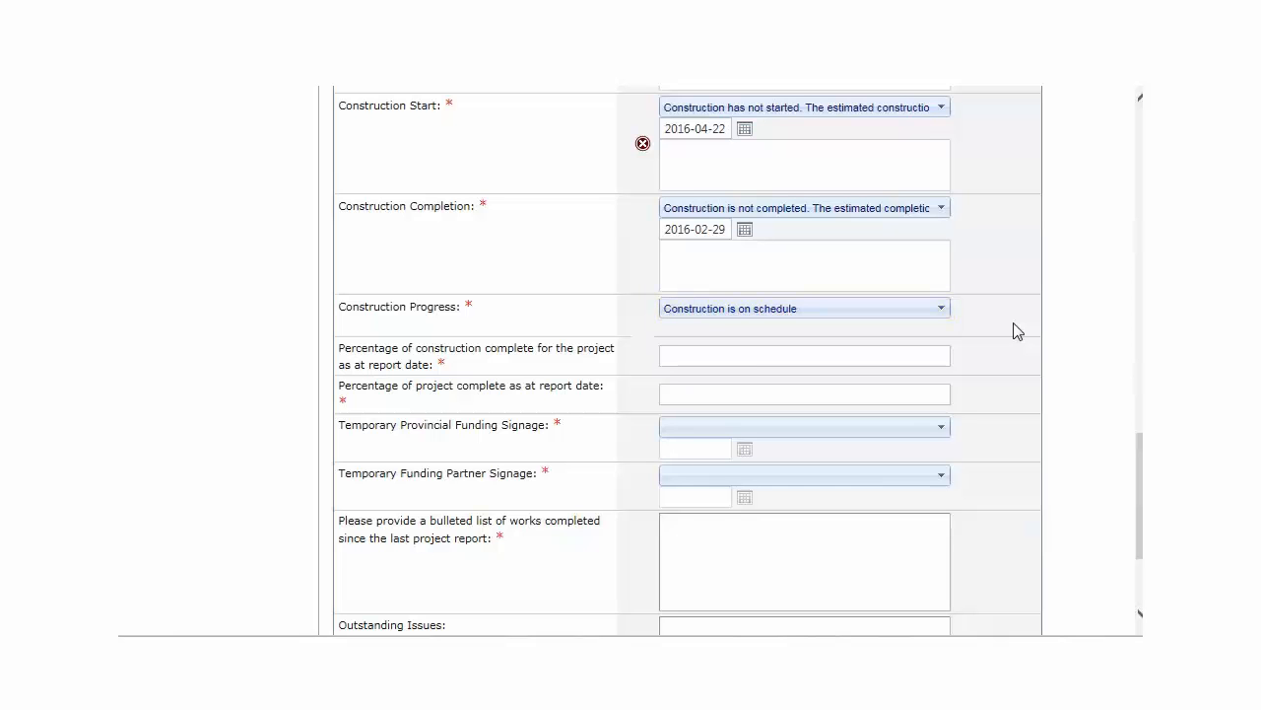
click(943, 308)
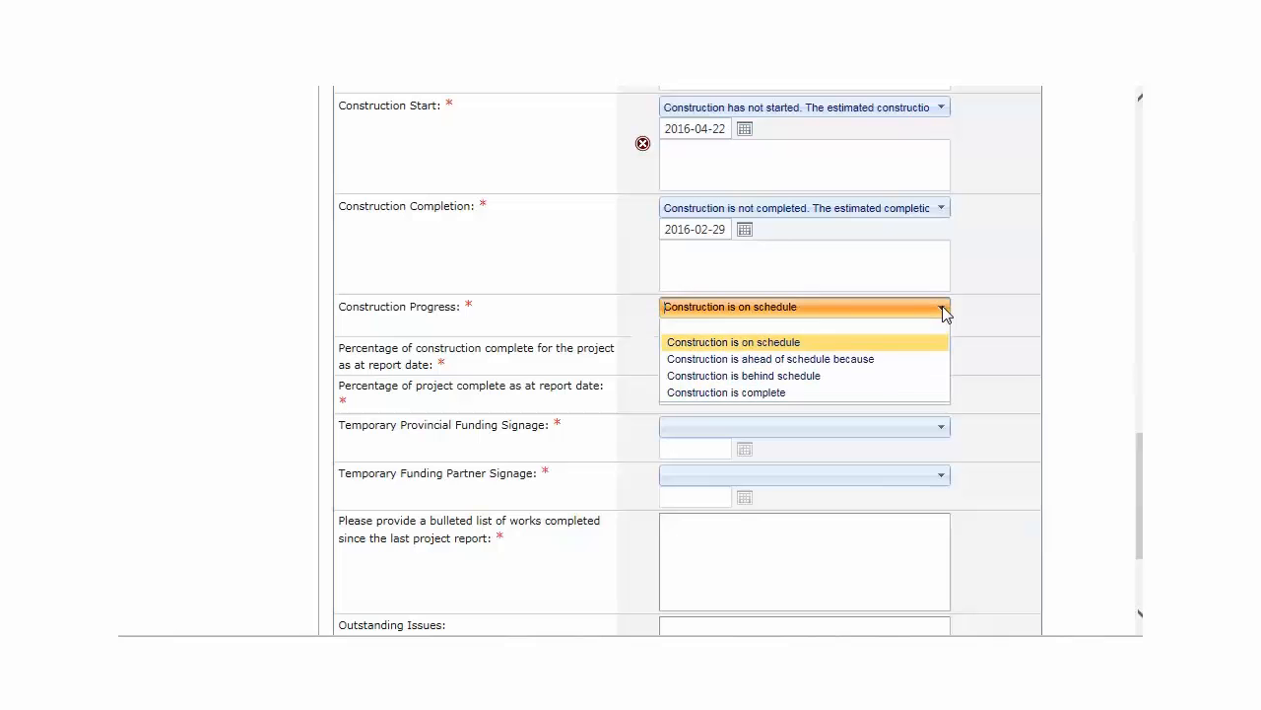
click(895, 362)
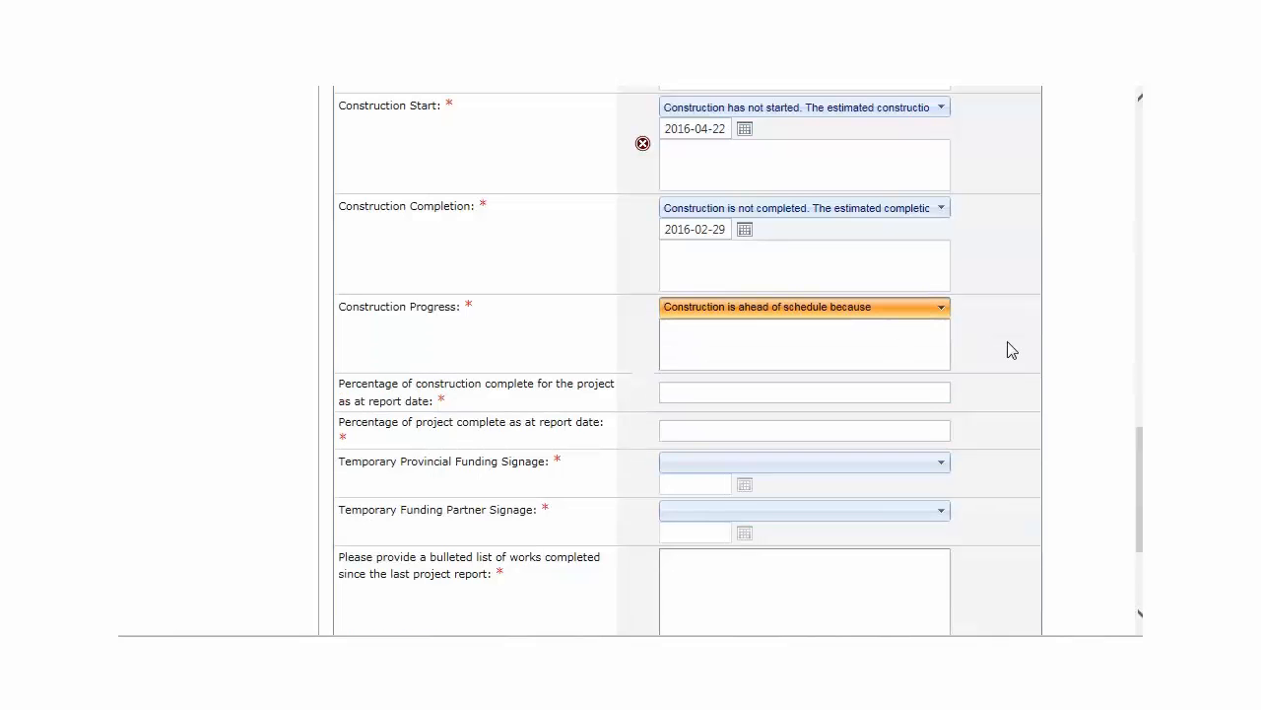
click(755, 352)
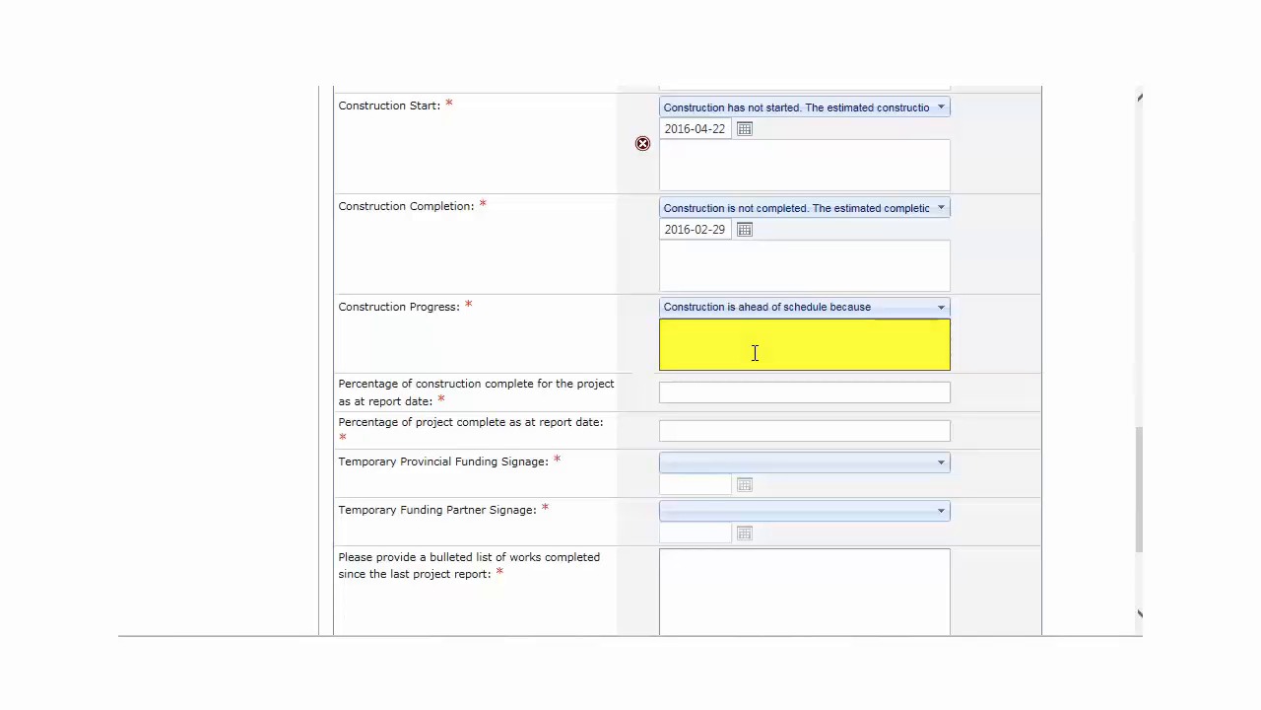
Set Construction Progress to "Construction is behind schedule" with Other as the Reason for Delay, and go to the explanation and mitigation boxes.
click(943, 308)
click(859, 378)
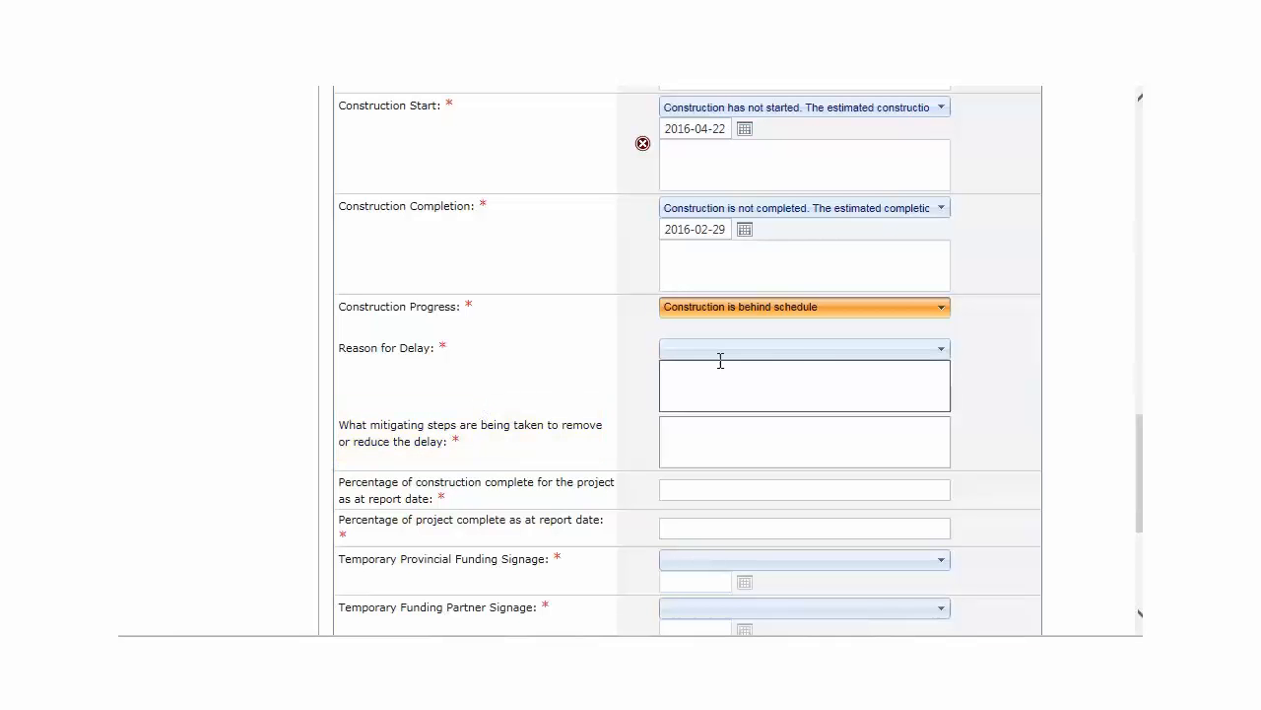
click(943, 348)
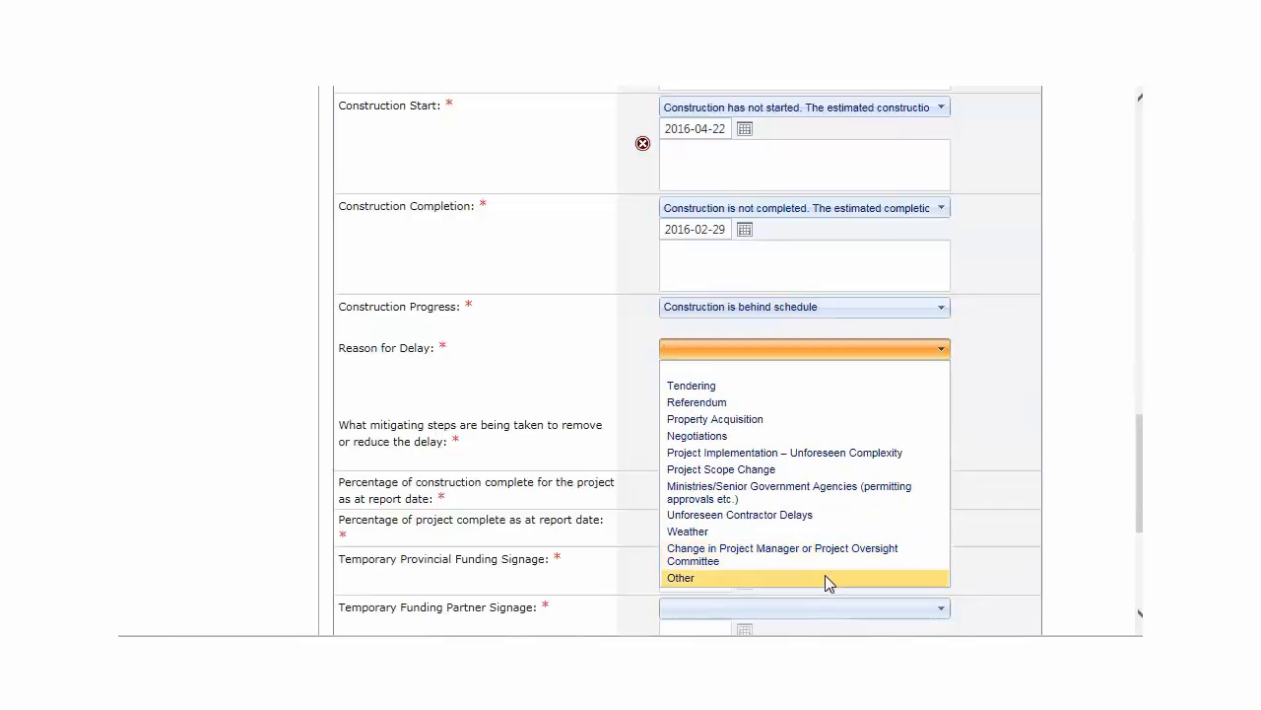
click(826, 578)
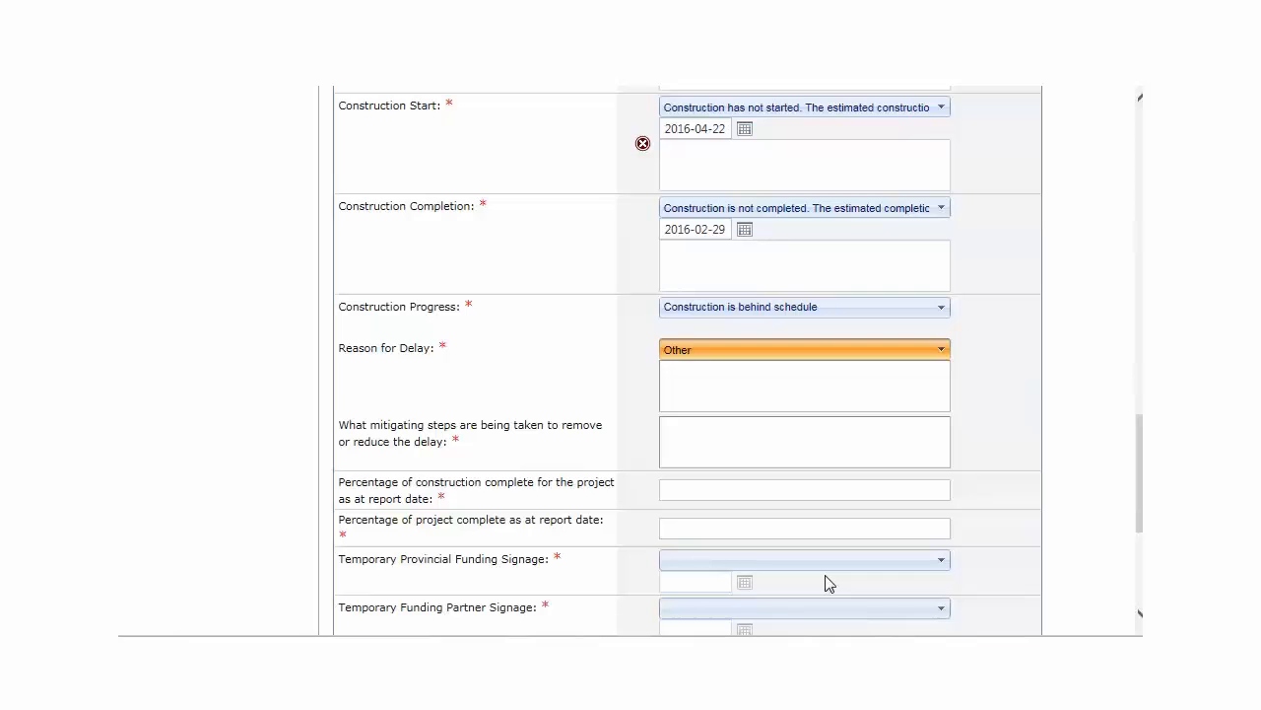
click(729, 386)
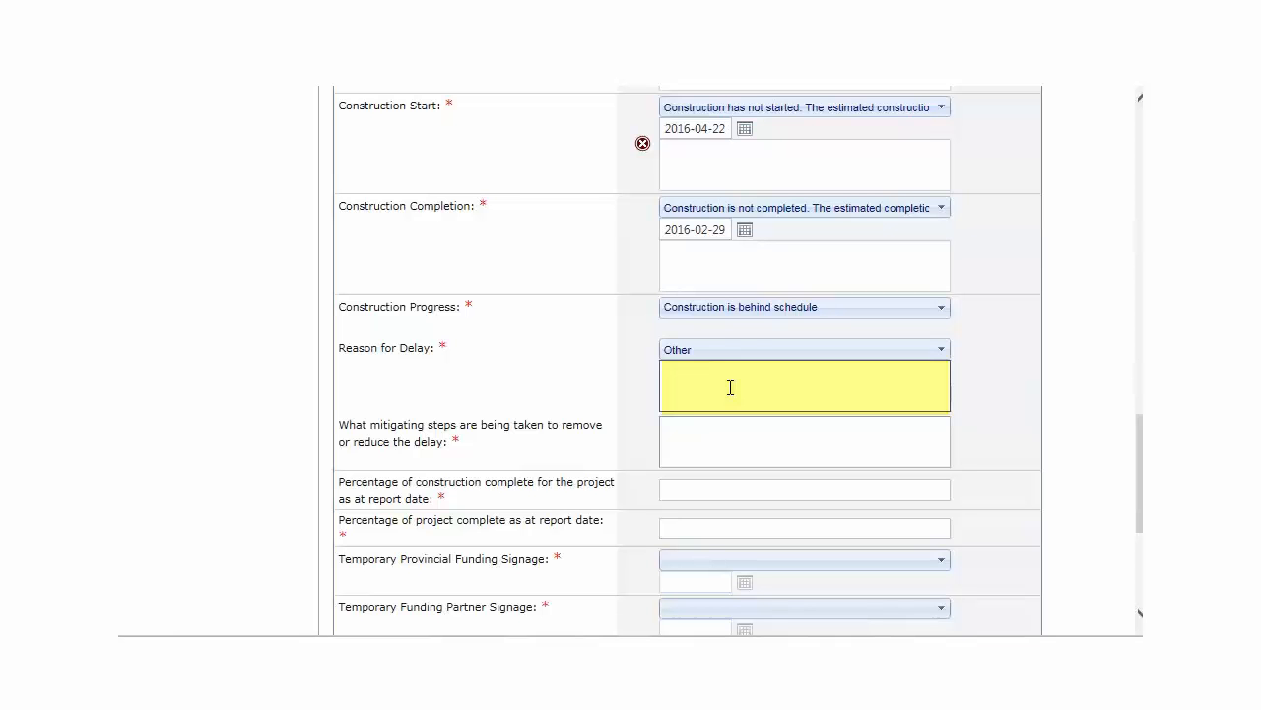
click(685, 439)
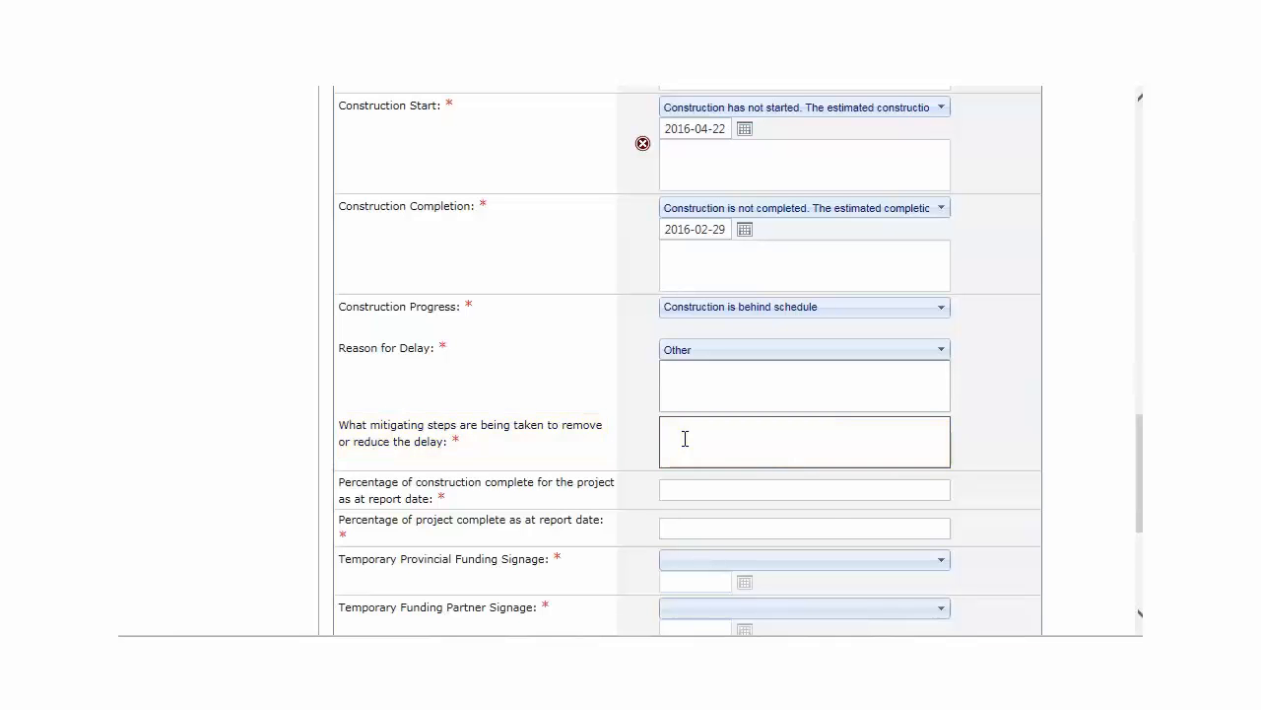
List work 1, work 2 and work 3 as works completed since the last project report, and save the PPR form.
click(829, 529)
drag(1139, 456, 1140, 522)
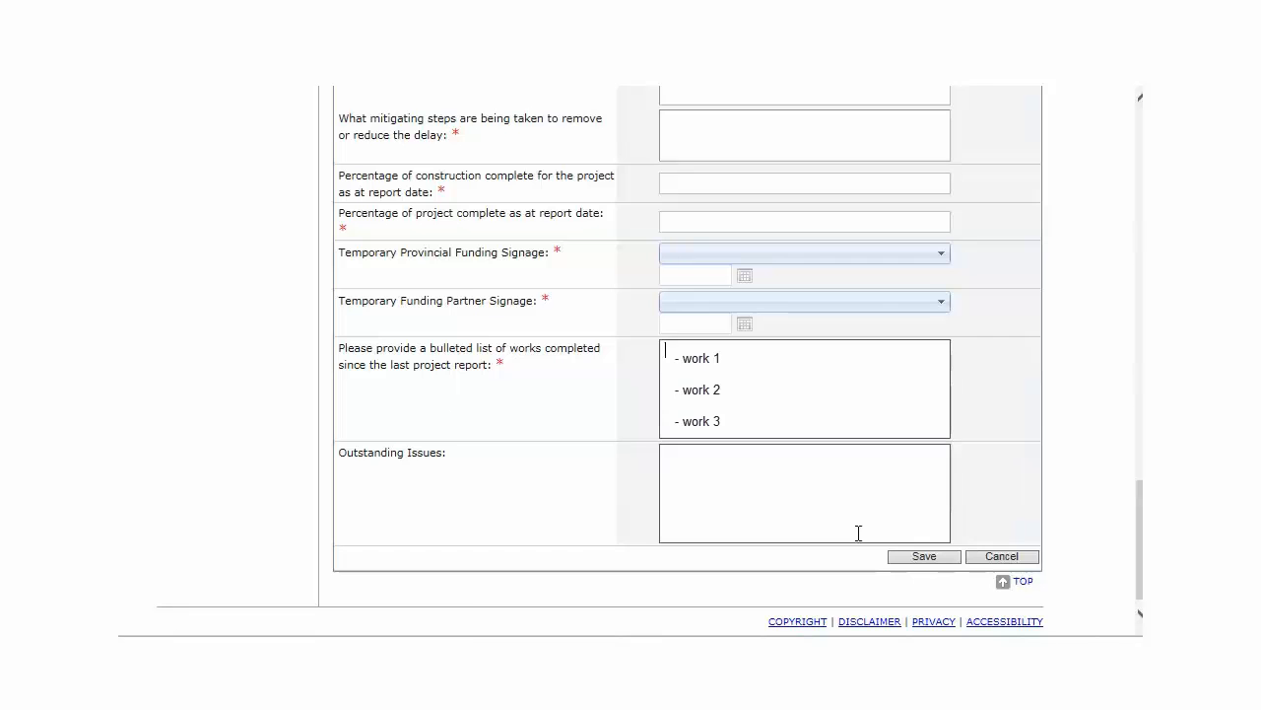
click(919, 559)
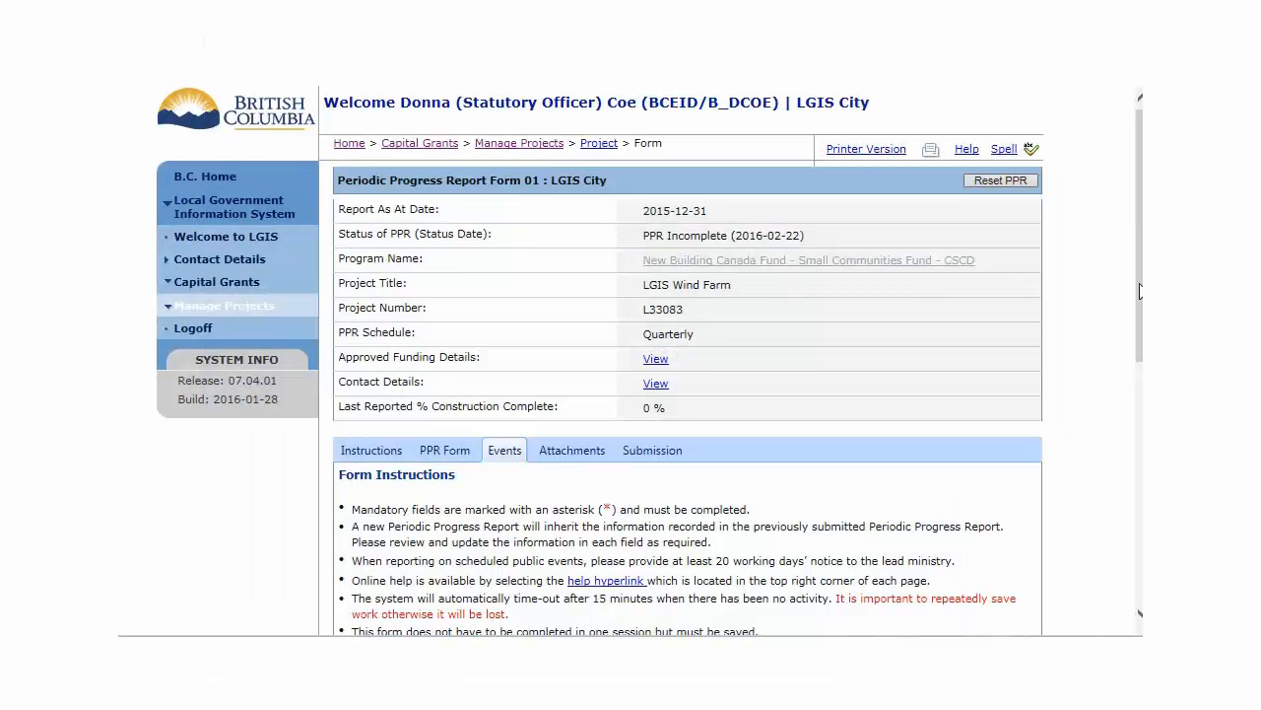
In Events Progress, answer "Unknown at this time" for the sod turning and ribbon cutting events and "No other events are planned for the project".
drag(1139, 290, 1139, 372)
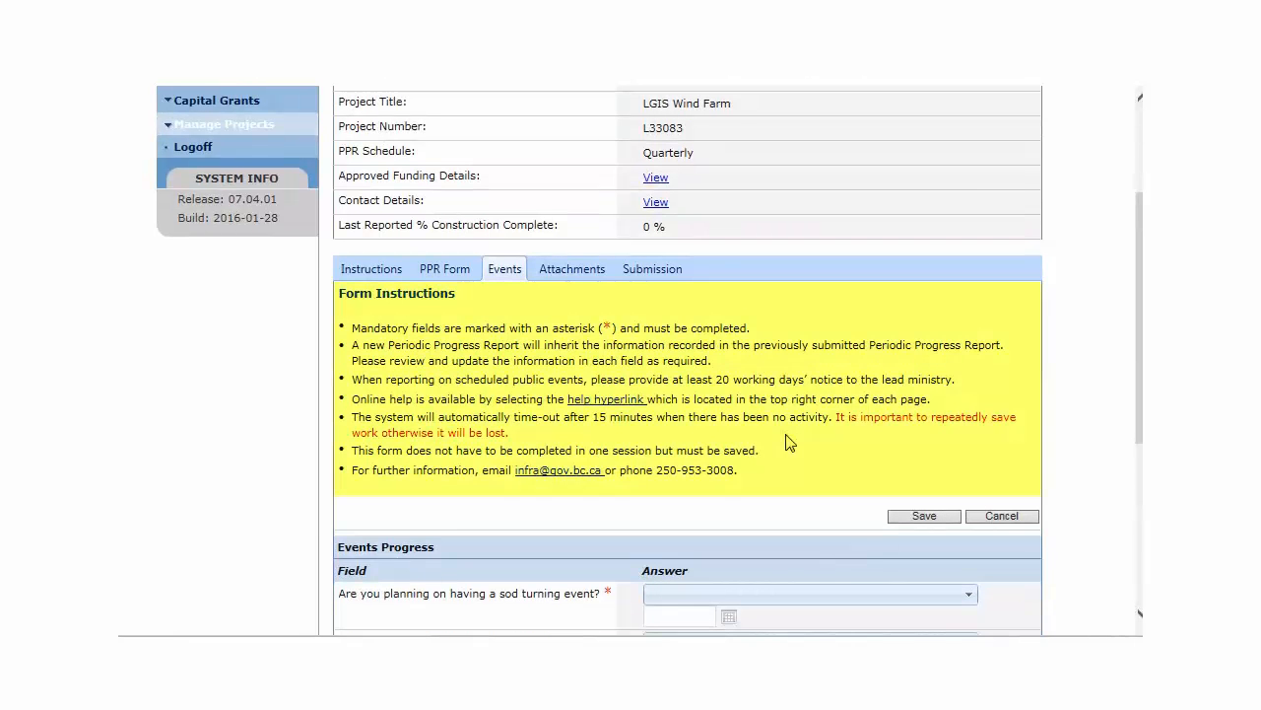
drag(1139, 371, 1140, 459)
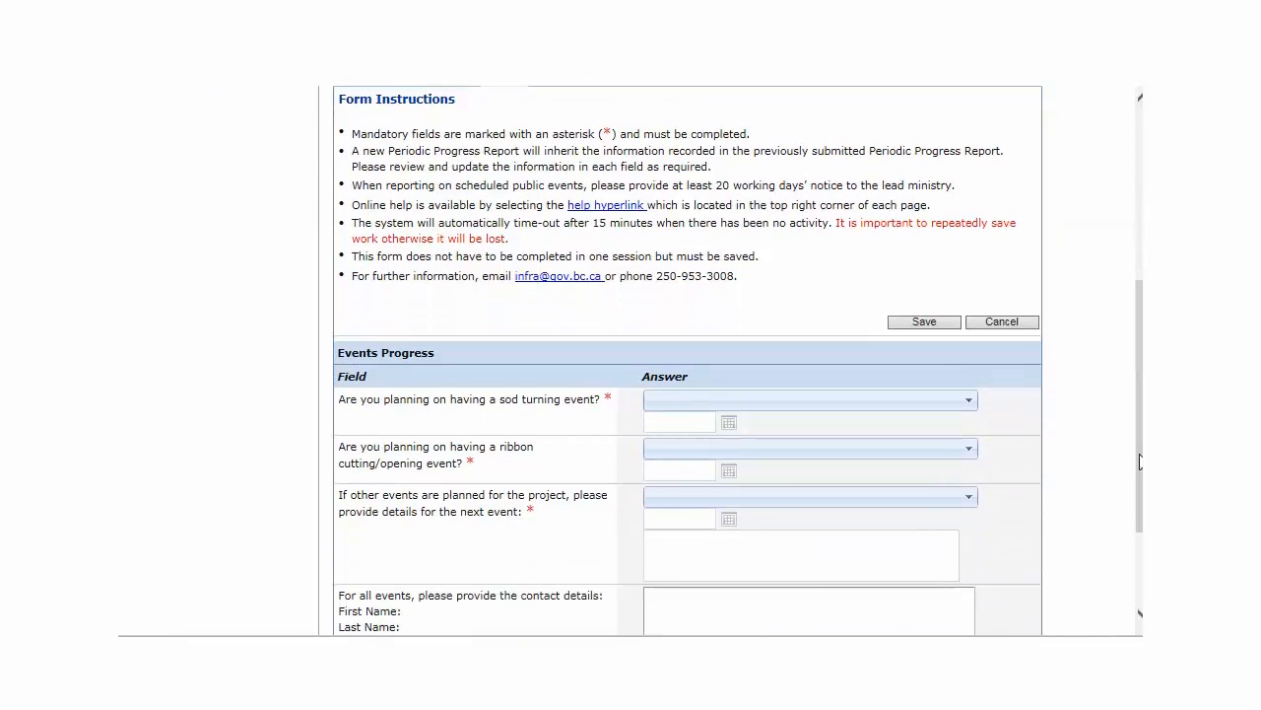
click(970, 401)
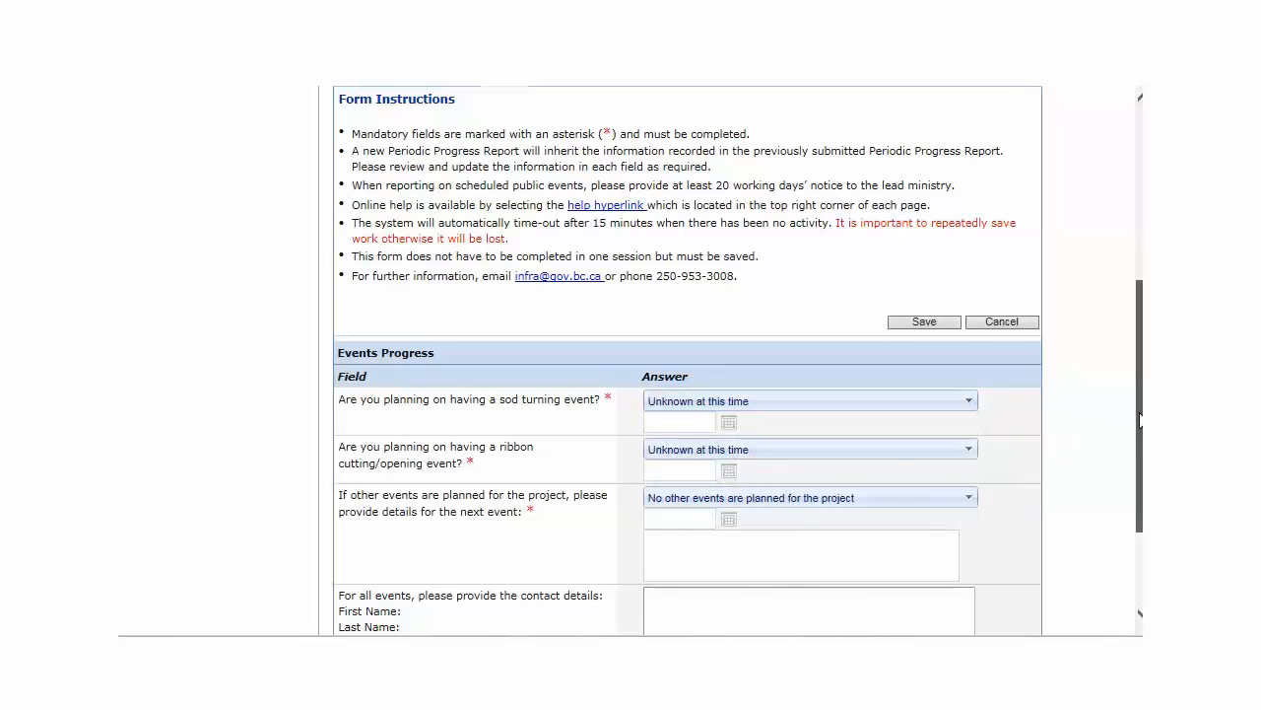
Enter the event contact's first and last name, the title Manager, telephone number and email address, and save the Events form.
scroll(1138, 421, down, 1)
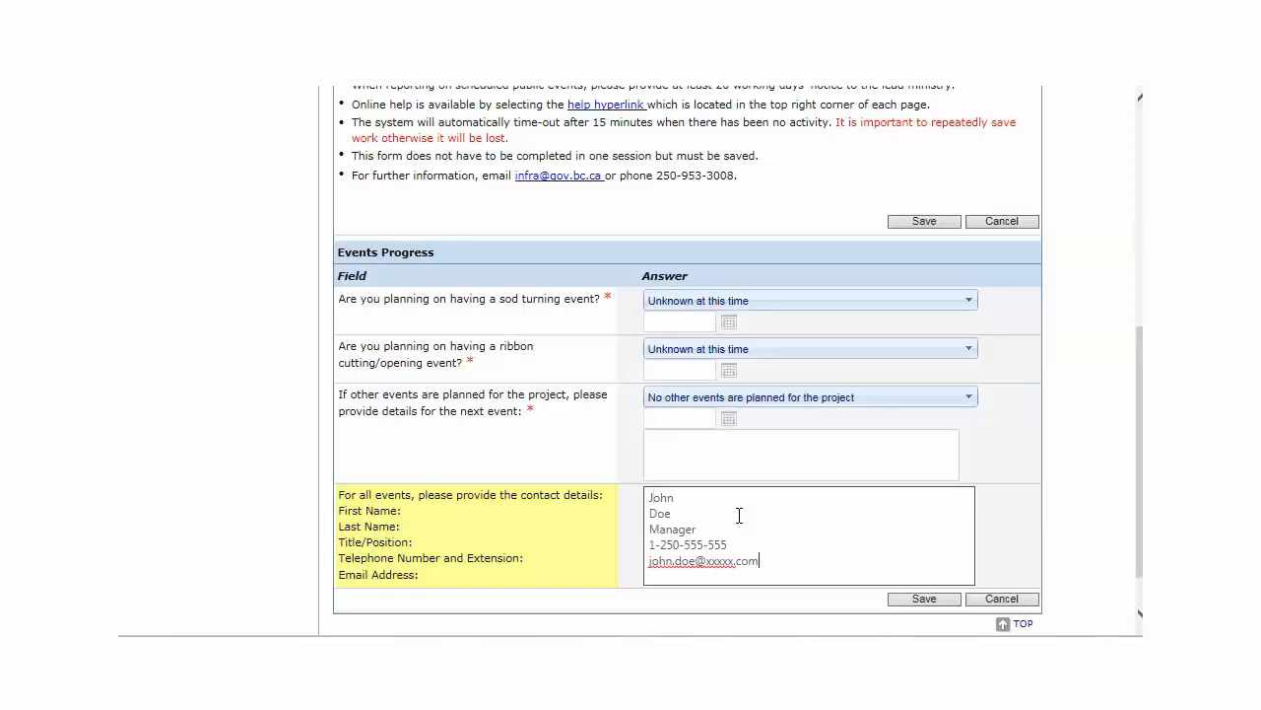
click(923, 599)
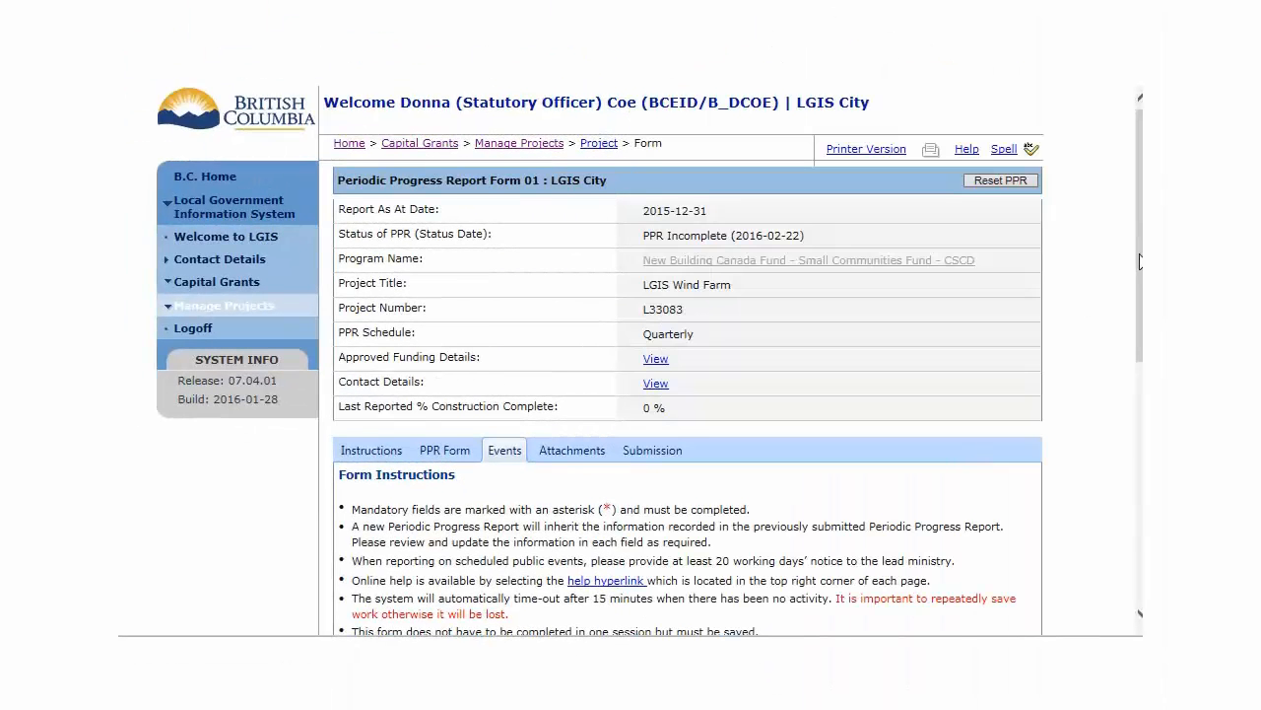
drag(1138, 258, 1131, 462)
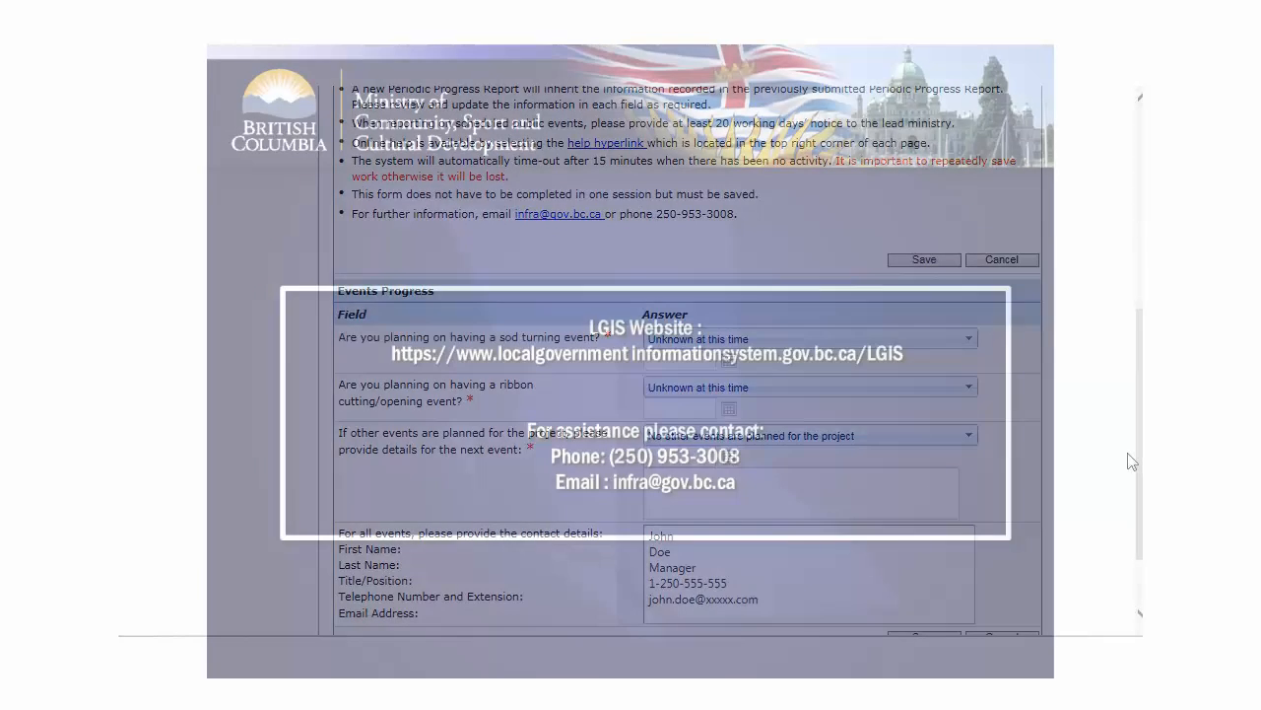